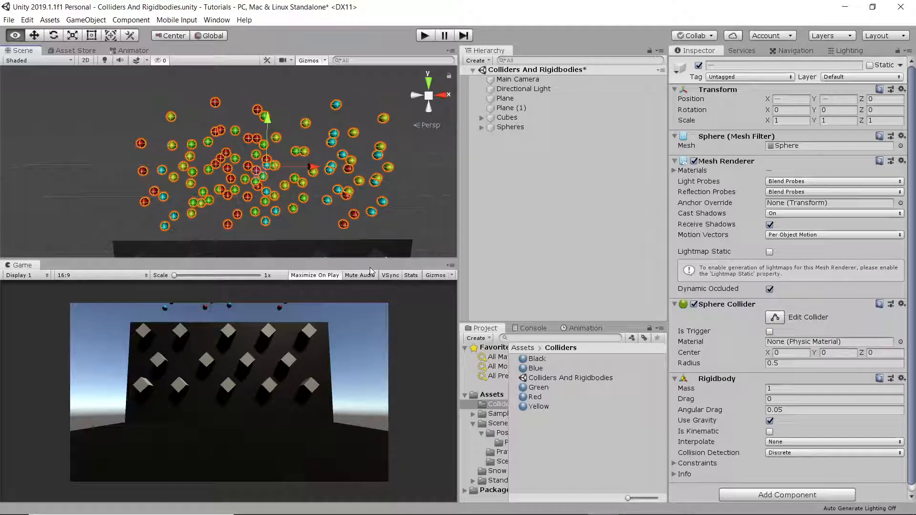
Step: Run the scene in play mode to watch the spheres fall past the cubes, and stop the simulation
right_drag(341, 187, 342, 116)
key(w)
key(s)
key(w)
key(s)
click(428, 35)
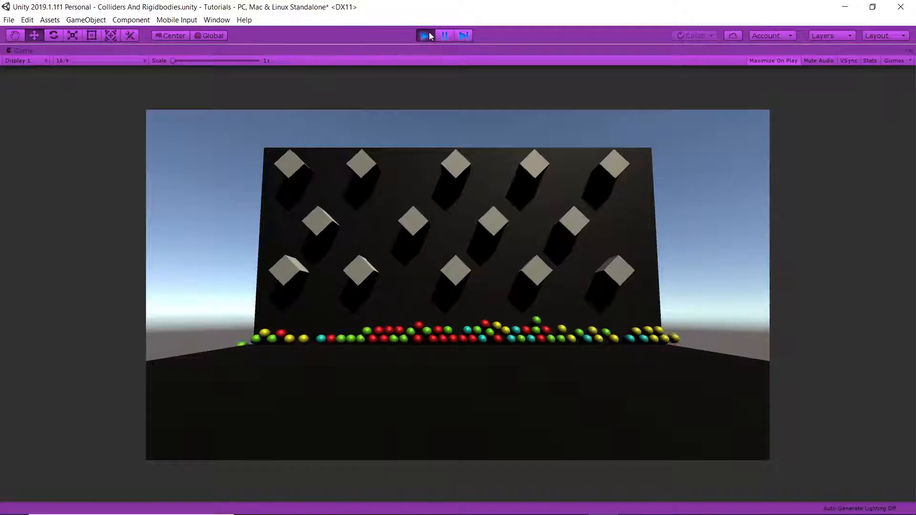
click(429, 32)
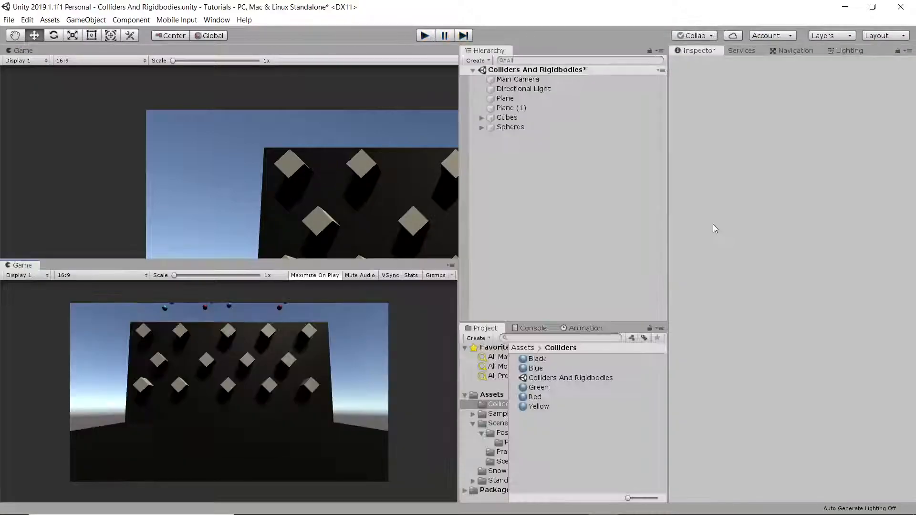
Step: Compare the collider and Rigidbody components of the first sphere with the components of a cube in the top row
click(481, 126)
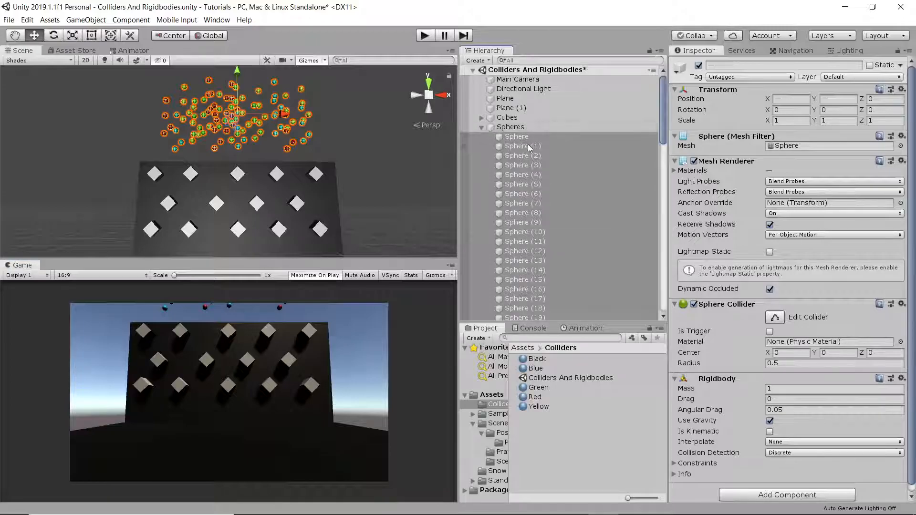
click(520, 137)
scroll(754, 238, down, 2)
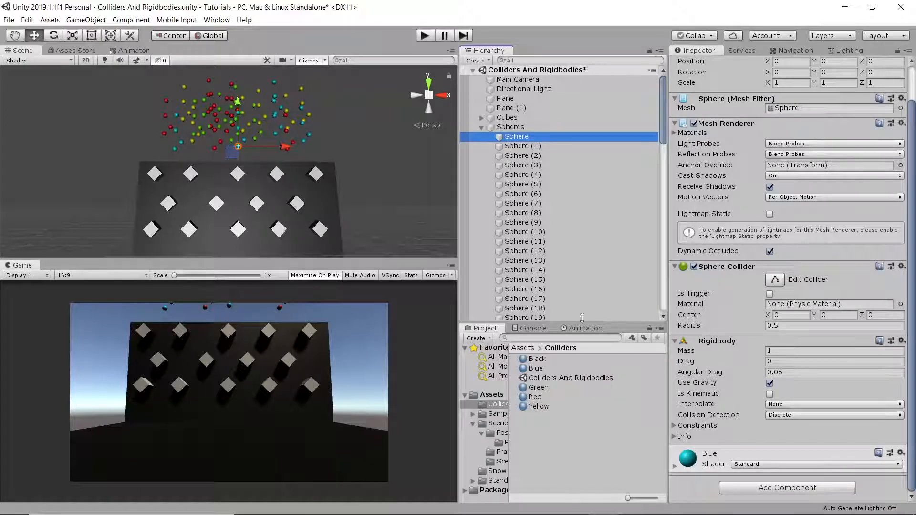
click(272, 173)
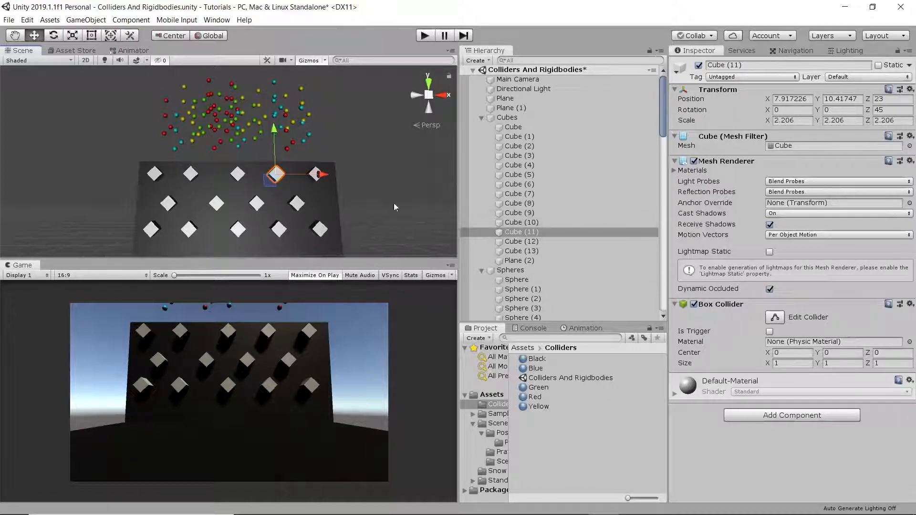
click(482, 119)
click(499, 137)
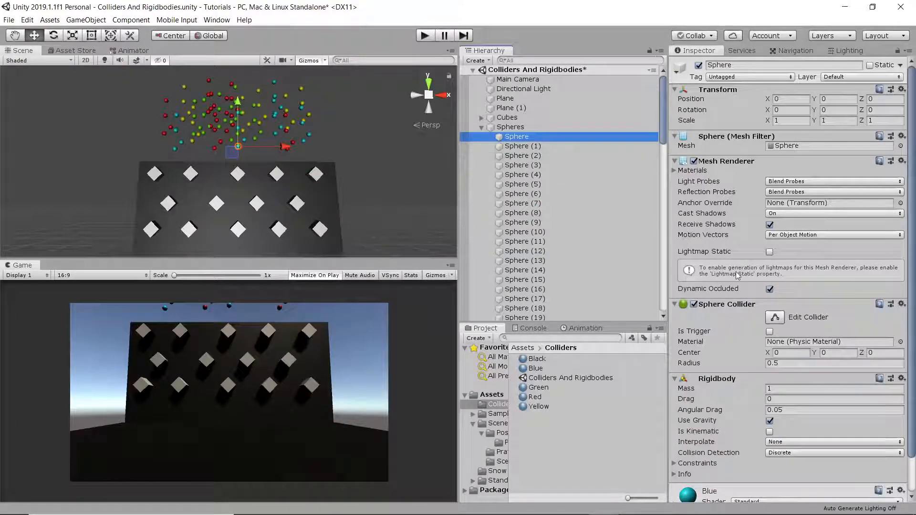
scroll(736, 266, down, 2)
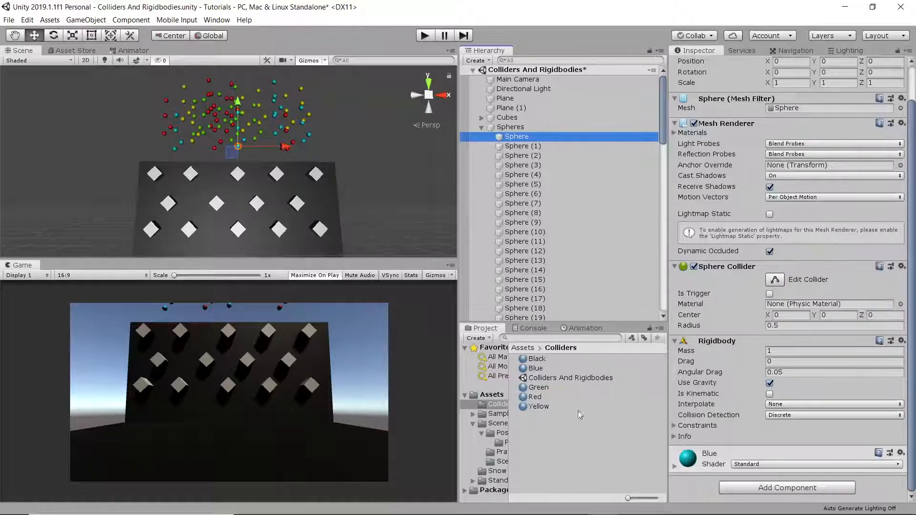
Step: Collapse the Spheres group and add a 3D capsule to the scene
click(480, 127)
right_click(499, 174)
mouse_move(559, 281)
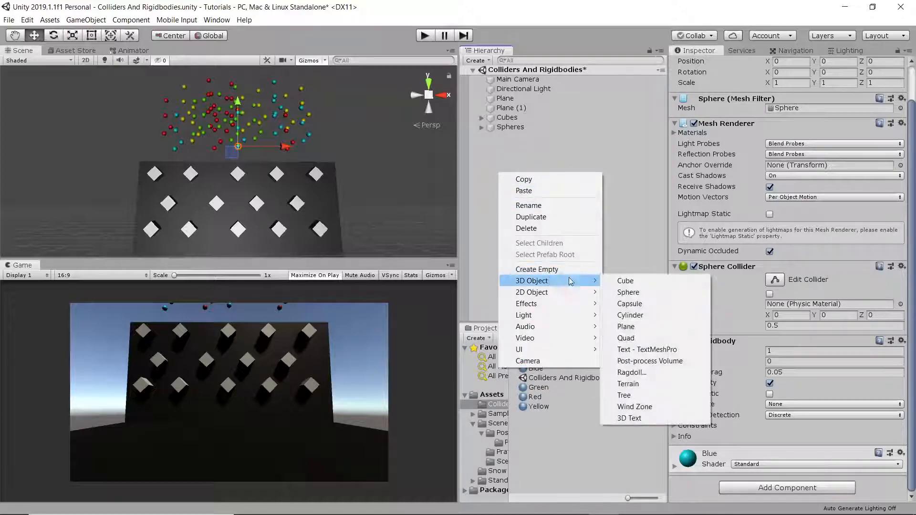
click(654, 304)
scroll(272, 190, up, 3)
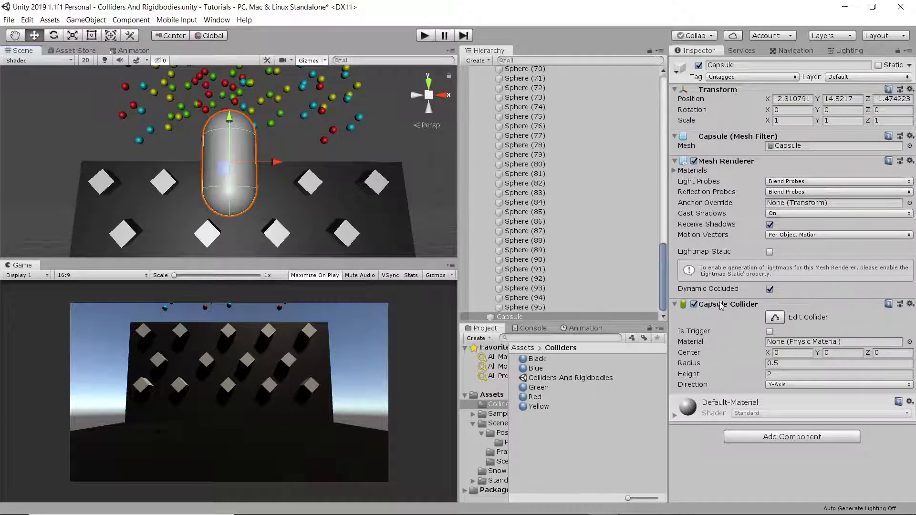
Step: Move the capsule along the Z axis to about 21.73, in among the cubes
right_drag(372, 226, 347, 282)
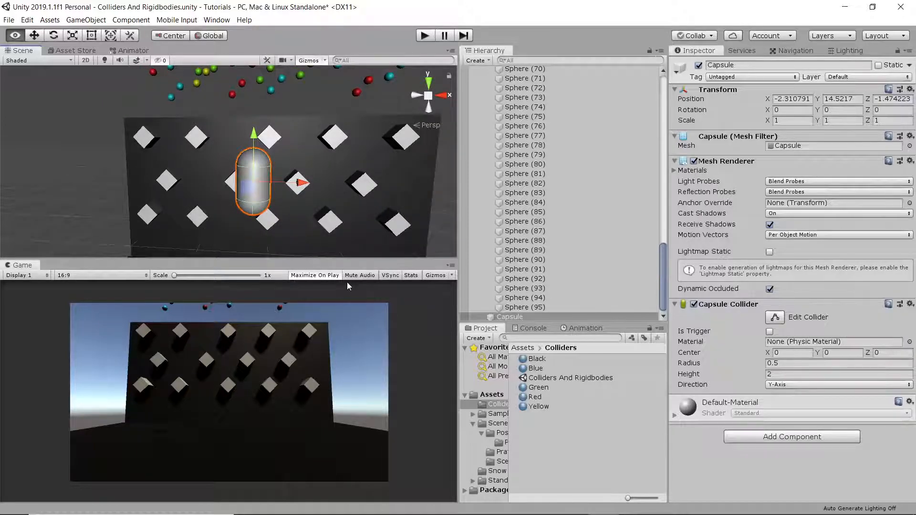
right_drag(347, 282, 681, 284)
key(w)
key(a)
key(s)
key(w)
key(s)
key(a)
drag(270, 168, 78, 167)
key(w)
key(a)
right_drag(186, 165, 200, 162)
drag(208, 161, 79, 163)
right_drag(181, 165, 205, 163)
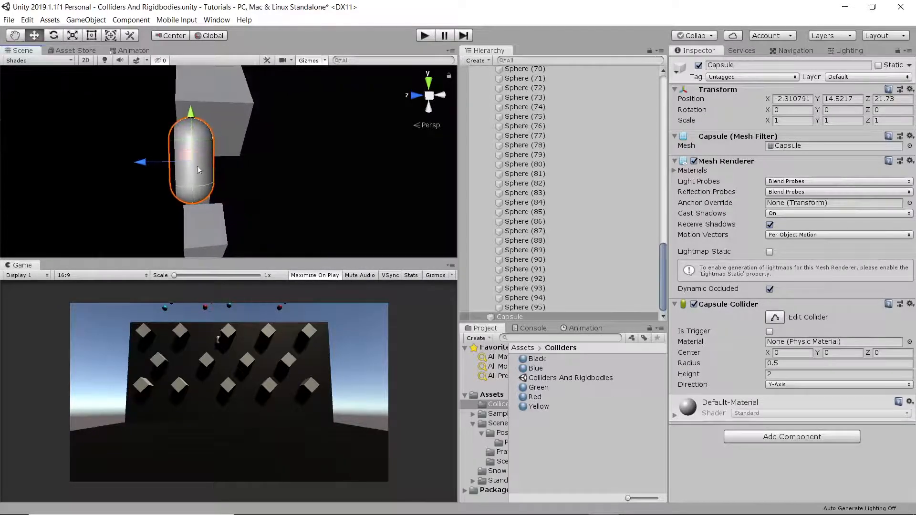
Step: Shift the capsule along the Z axis to 21.5 and back out to 21.75 against the cubes
drag(150, 161, 162, 162)
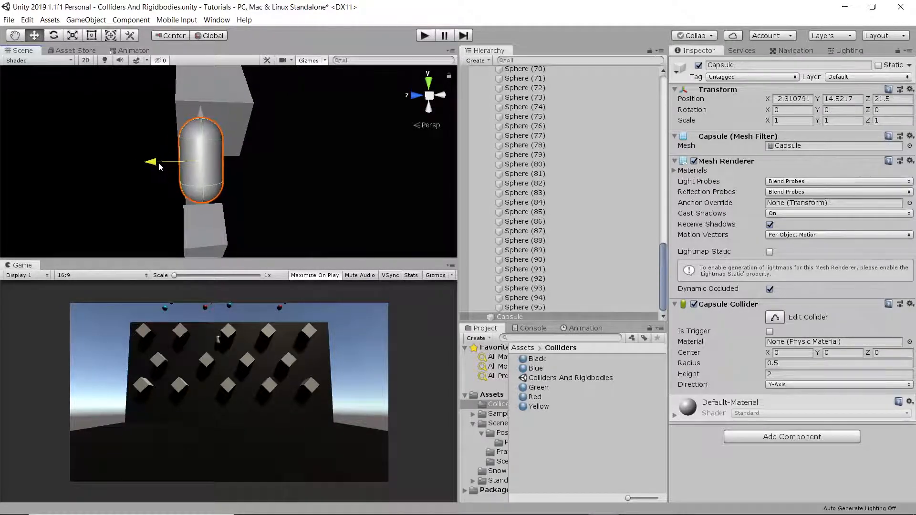
click(129, 183)
click(198, 174)
drag(161, 163, 150, 165)
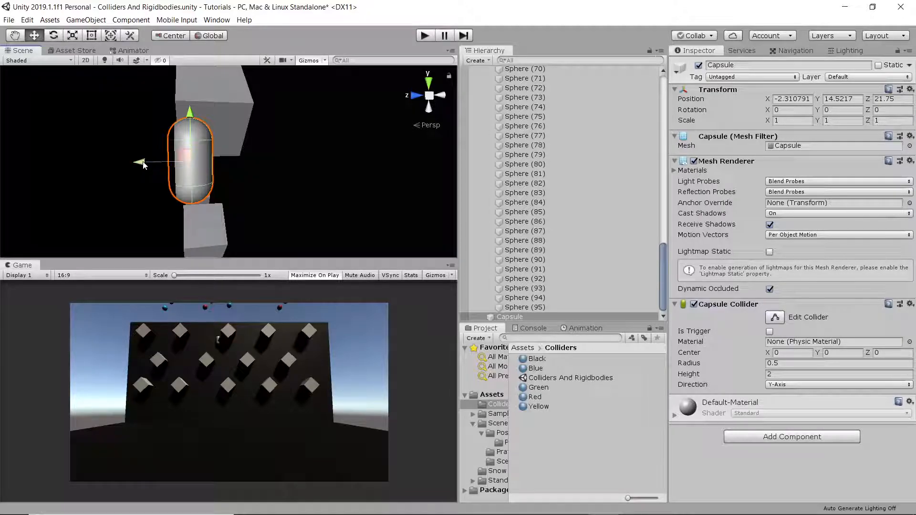
Step: Move the capsule away from the cubes to about Z 9.06 and lower it to about Y 8.22
drag(143, 164, 246, 170)
drag(290, 138, 291, 204)
right_drag(294, 165, 260, 227)
key(w)
key(d)
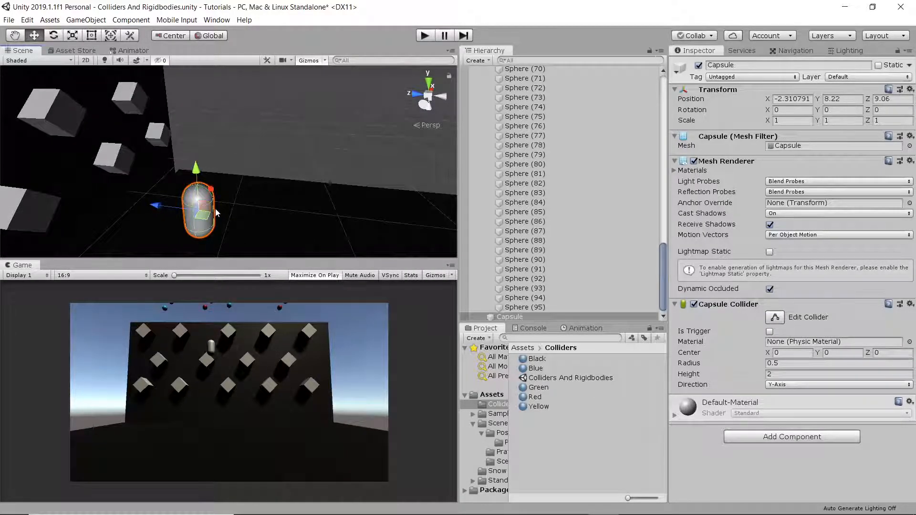
Step: Delete the capsule and collapse the Spheres group in the hierarchy
key(Delete)
scroll(537, 171, up, 10)
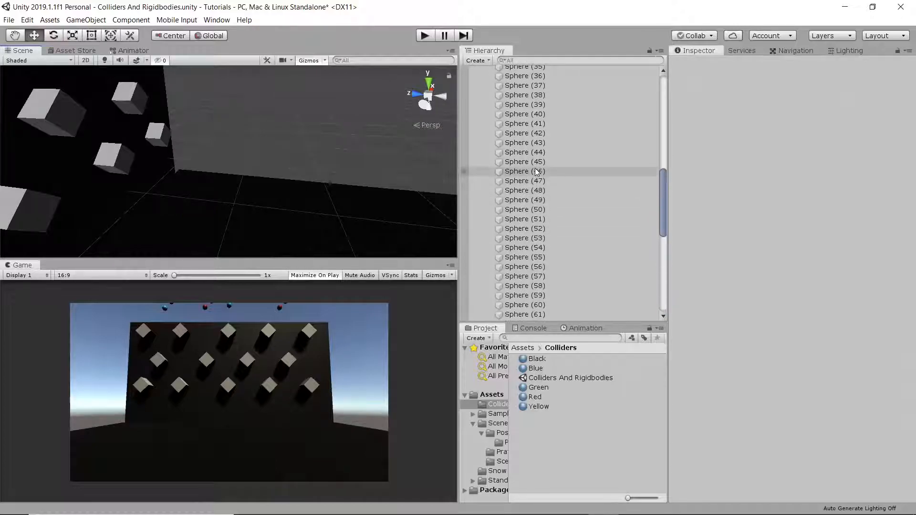
scroll(536, 171, up, 12)
click(481, 128)
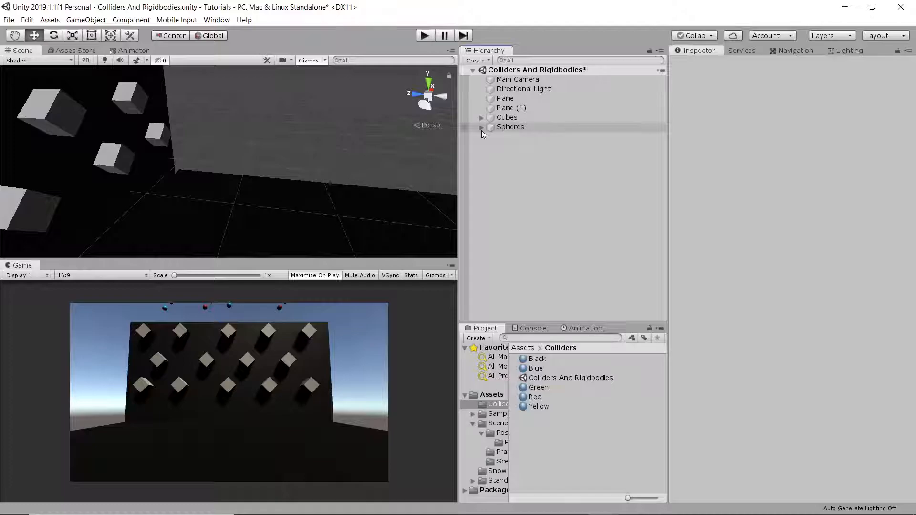
Step: Select Sphere (1) in the Spheres group and view its Sphere Collider and Rigidbody components
click(481, 130)
click(531, 148)
right_drag(272, 197, 67, 152)
key(w)
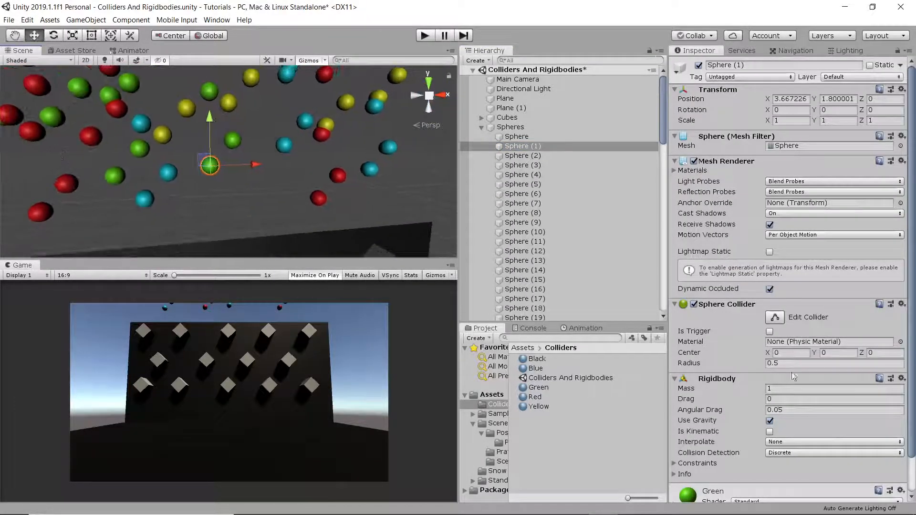
scroll(800, 336, down, 2)
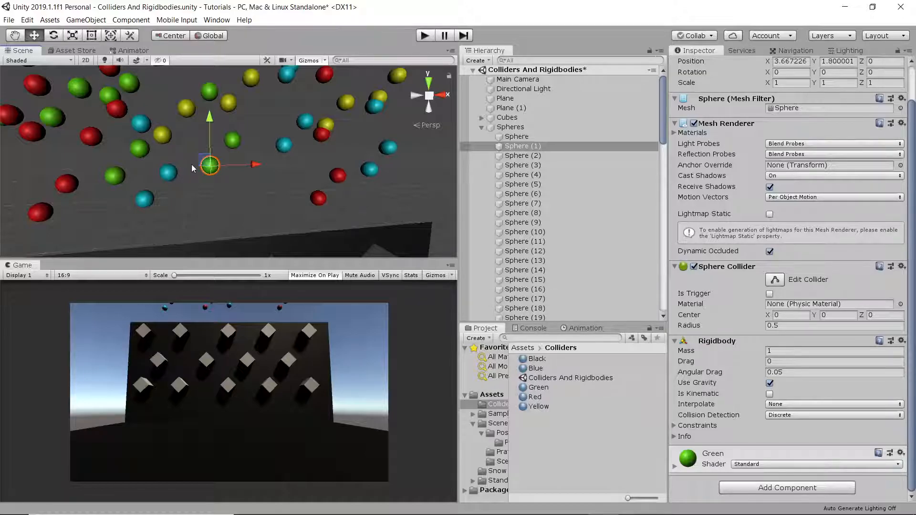
Step: Examine the Rigidbody's Drag, Angular Drag, Interpolate and Collision Detection settings, and expand its Constraints
click(795, 361)
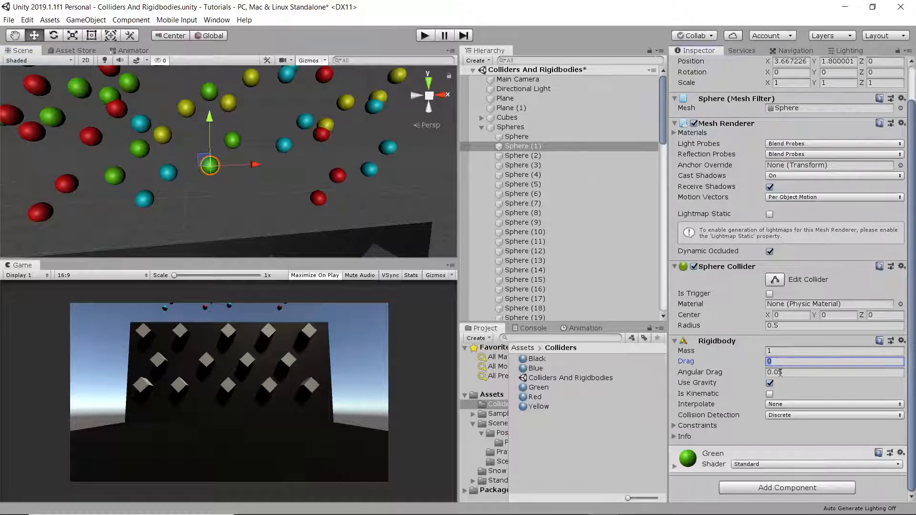
click(768, 372)
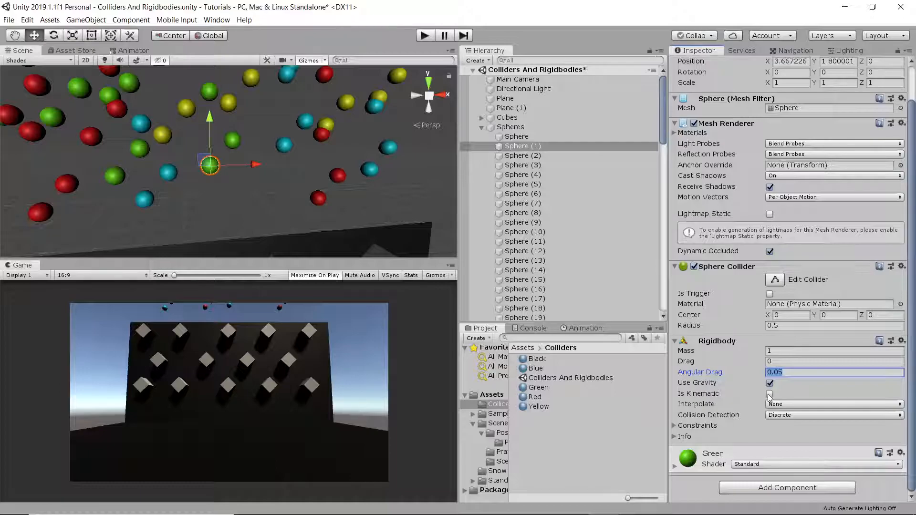
click(785, 405)
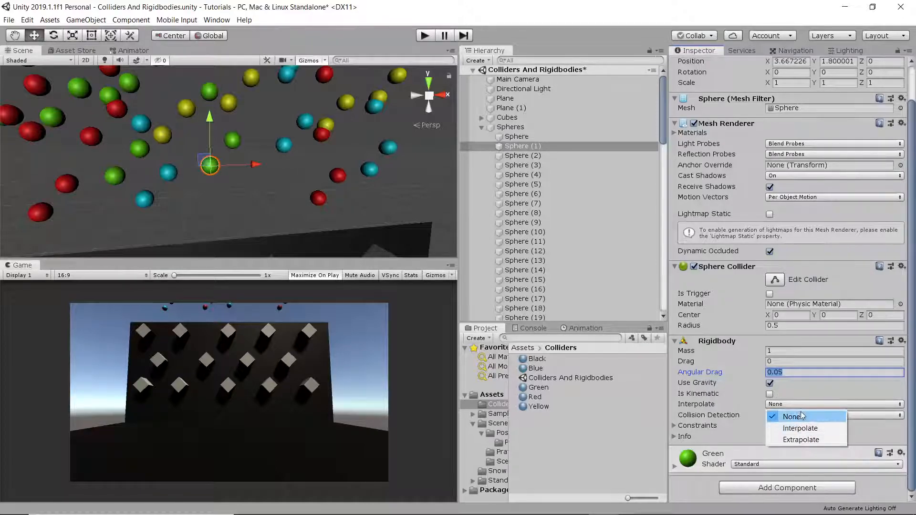
click(794, 408)
click(780, 416)
click(780, 416)
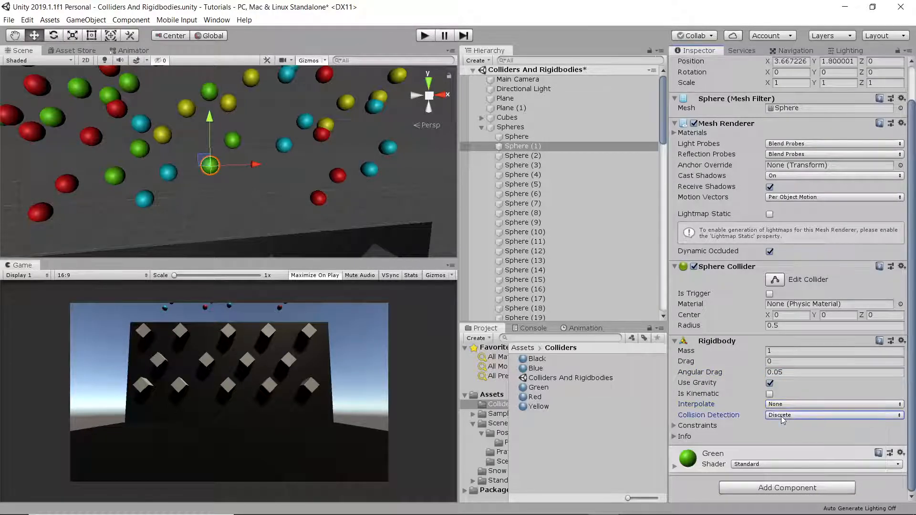
click(679, 427)
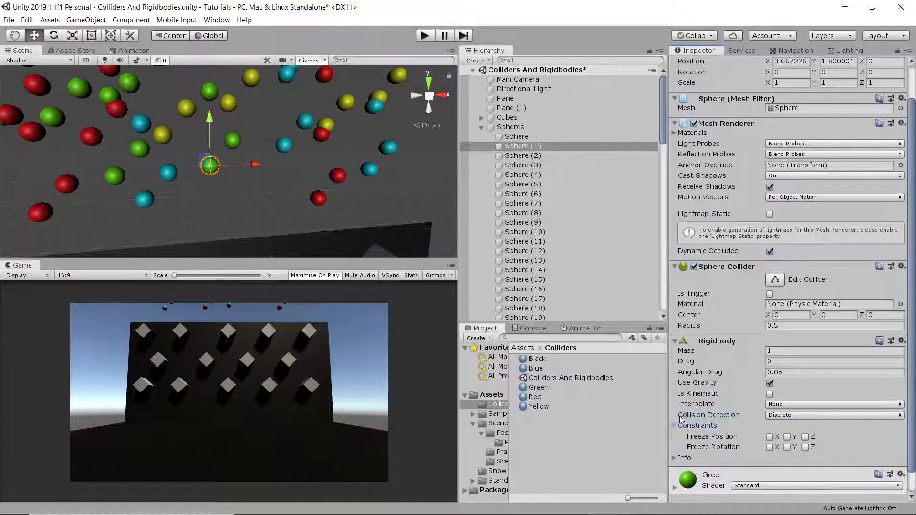
scroll(689, 415, down, 1)
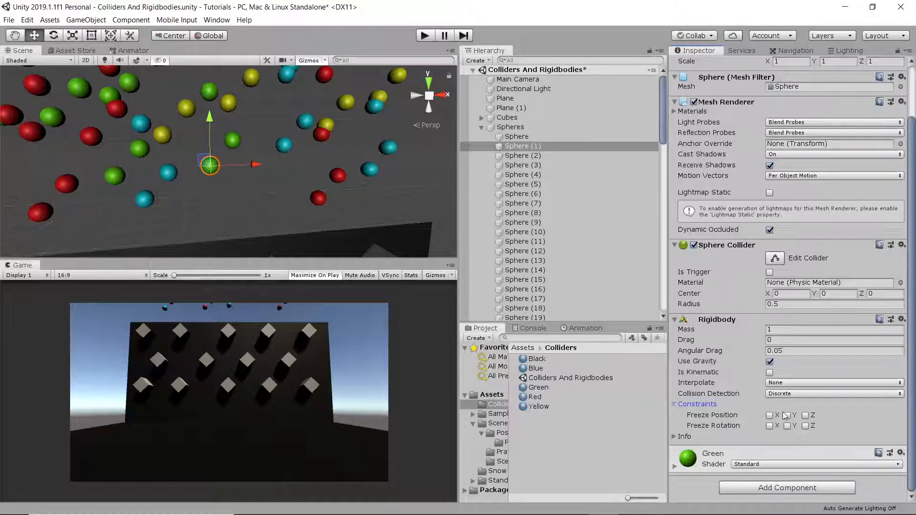
Step: Select Sphere (1) through Sphere (95) and freeze their Rigidbody position on the Y axis
scroll(525, 165, down, 15)
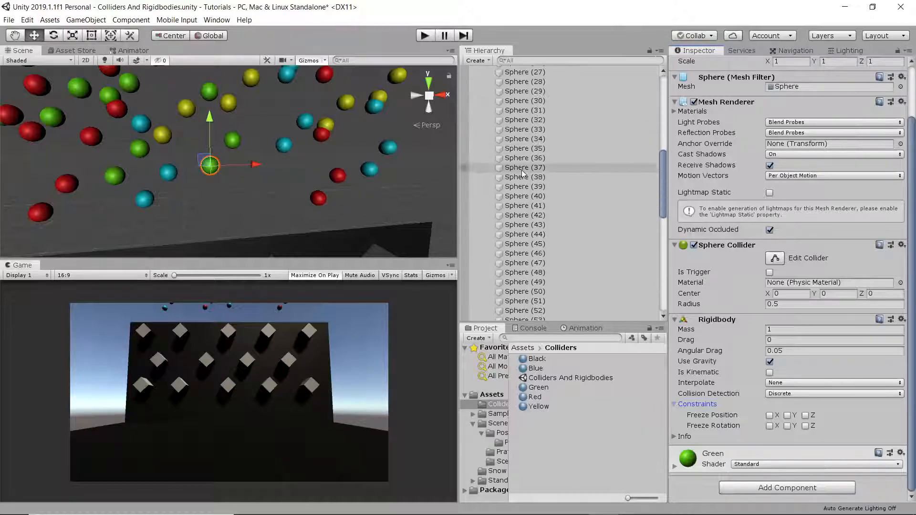
scroll(526, 177, down, 3)
shift+click(534, 316)
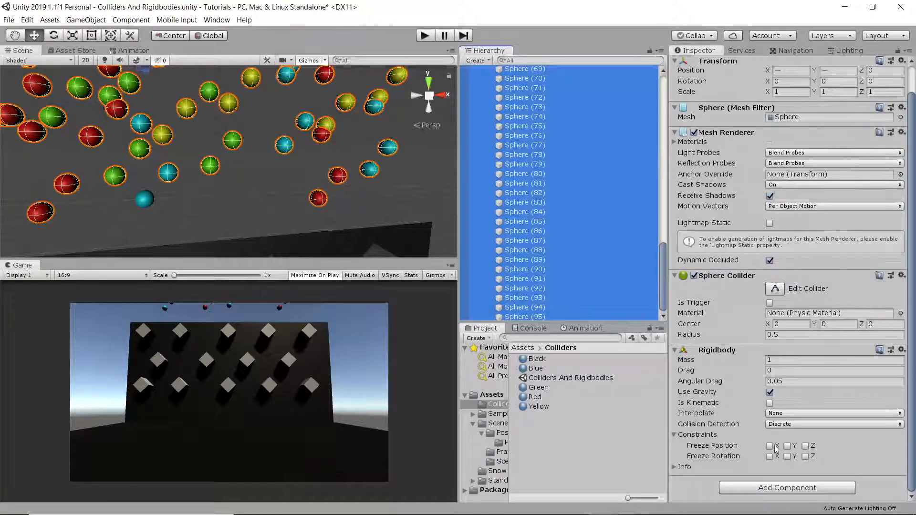
click(788, 446)
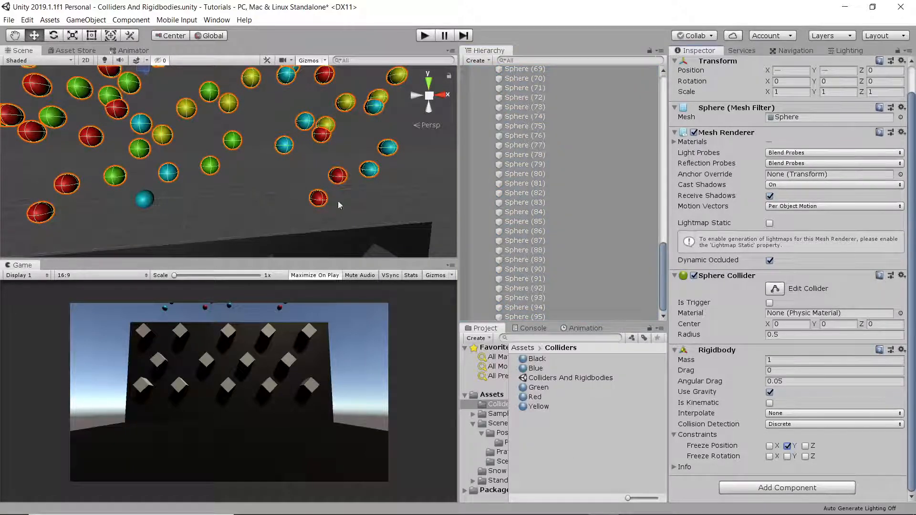
Step: Run the scene with the frozen spheres, pause it, and inspect the spheres in the scene view and hierarchy
click(424, 35)
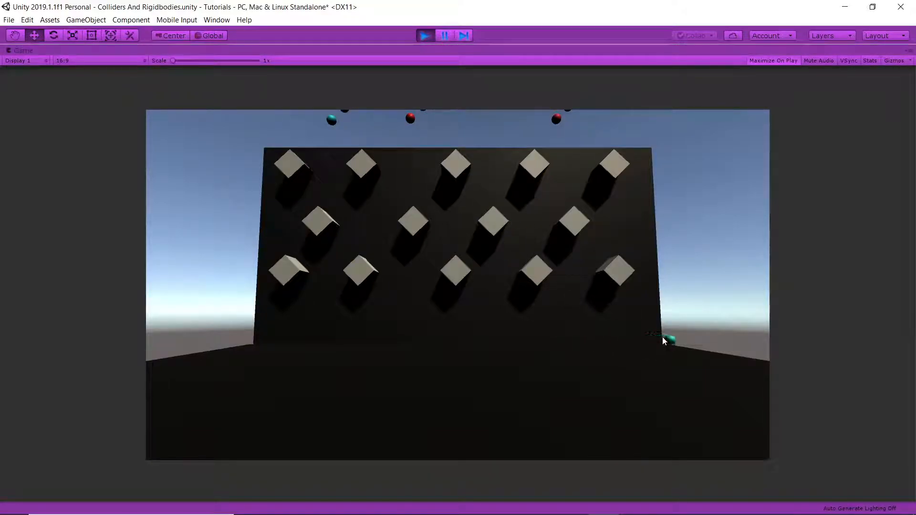
click(445, 36)
key(s)
right_drag(275, 161, 263, 133)
scroll(529, 190, up, 18)
scroll(526, 191, up, 6)
scroll(524, 189, down, 20)
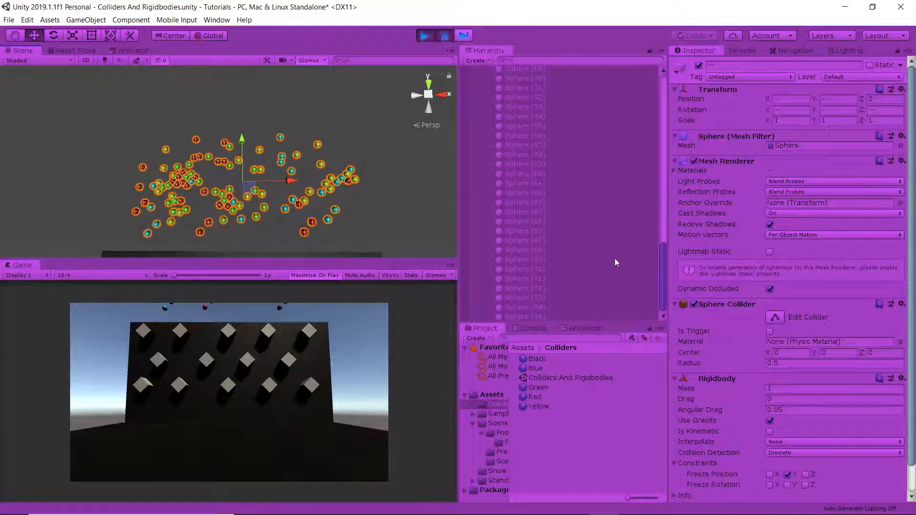
Step: Review the selected spheres' component settings and switch their Sphere Collider off and back on
scroll(758, 278, down, 3)
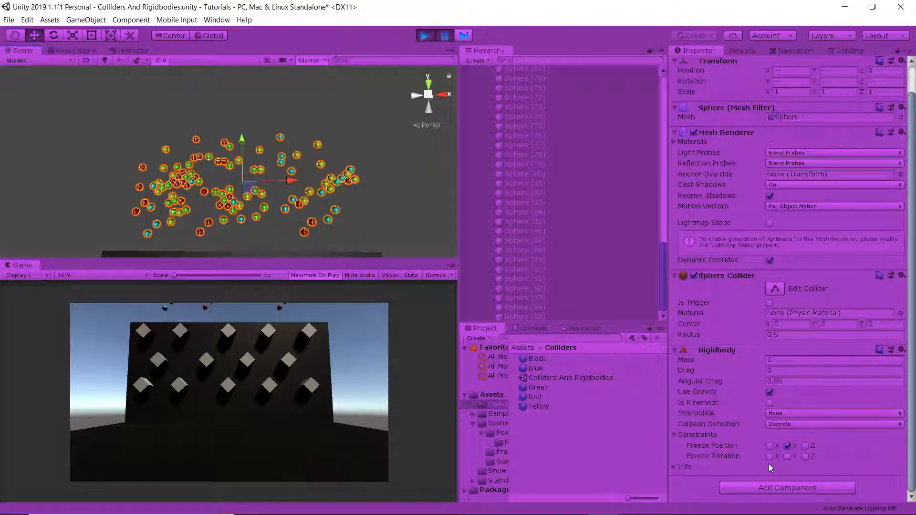
scroll(746, 310, up, 2)
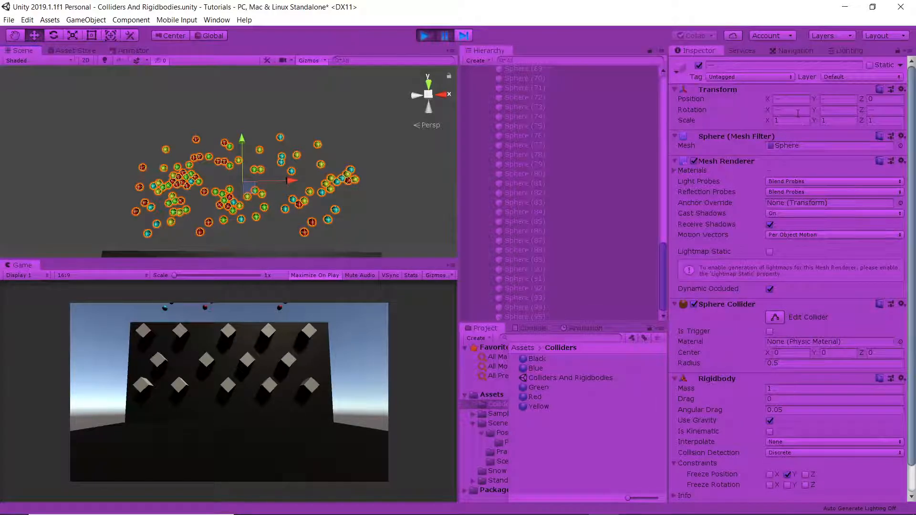
scroll(798, 114, down, 2)
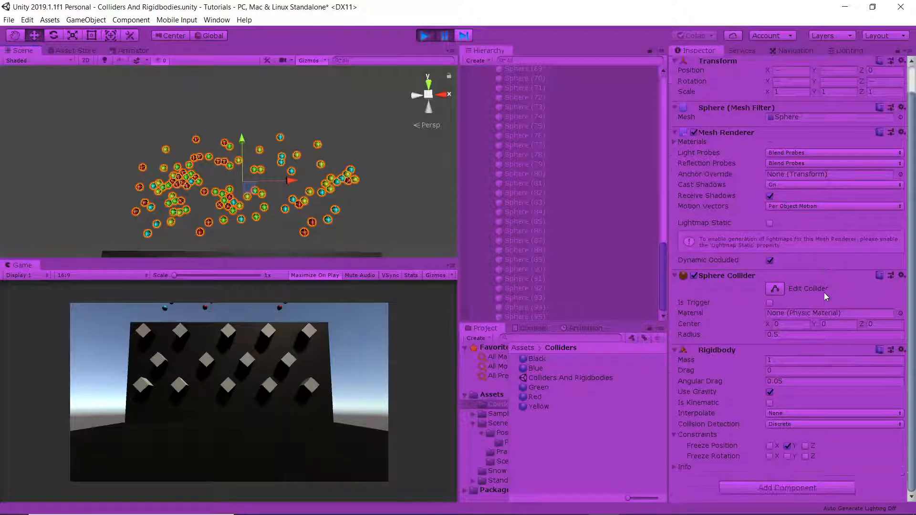
click(694, 276)
click(693, 276)
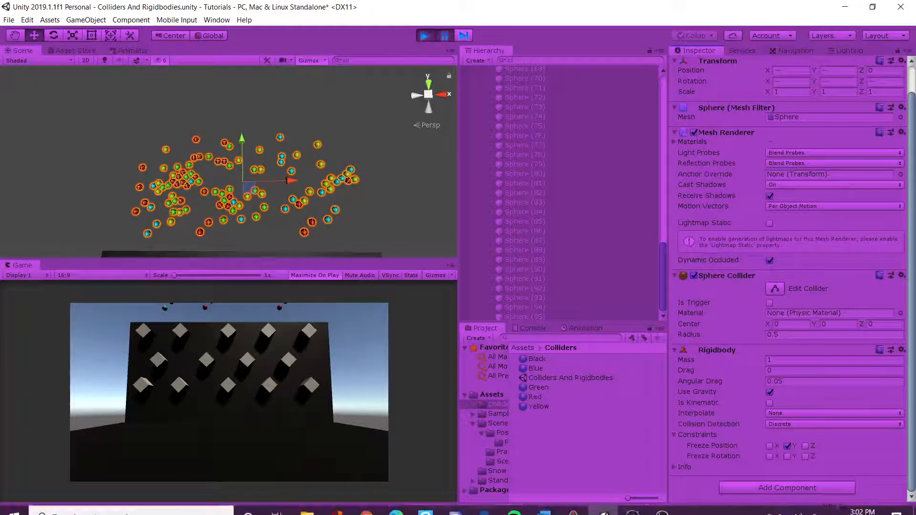
Step: Search the addable components for "collider", review the available collider types, and stop the running scene
click(780, 483)
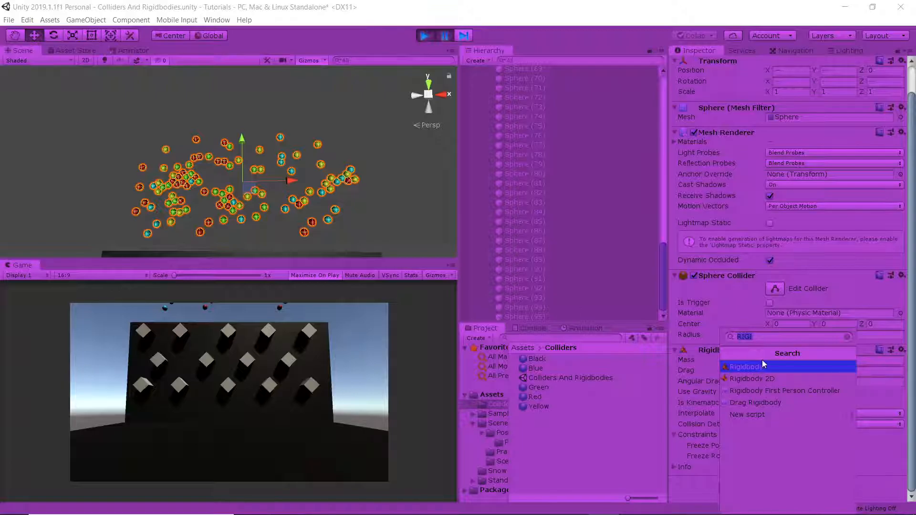
text(collider)
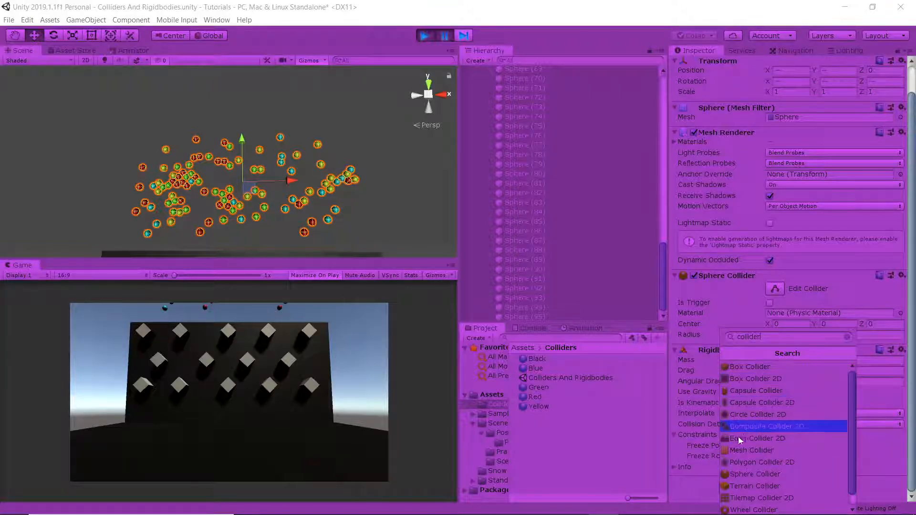
click(715, 290)
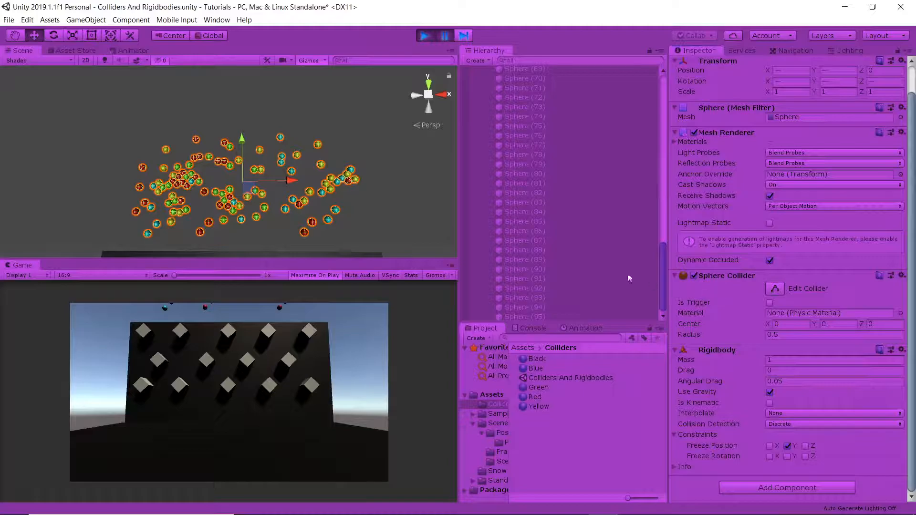
click(417, 32)
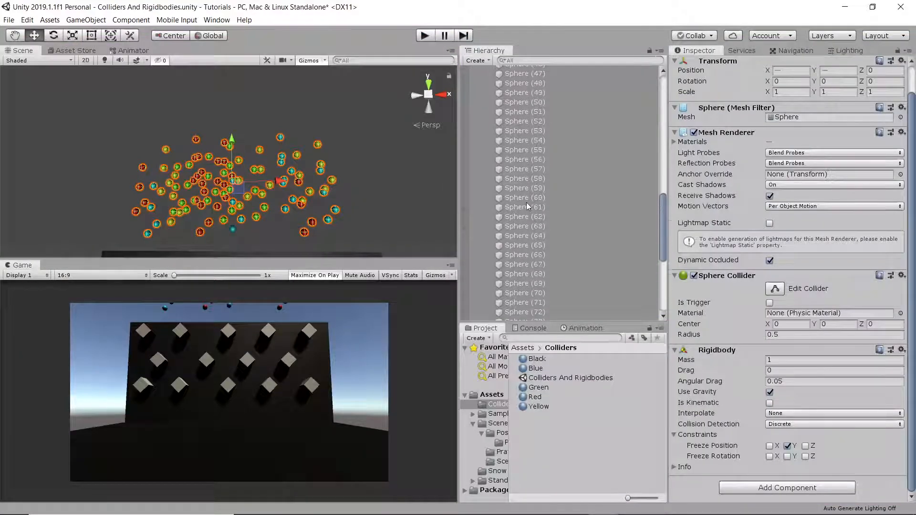
Step: Collapse the Spheres group, create an empty GameObject at the scene's root, and set its position to 0, 0, 0
click(481, 127)
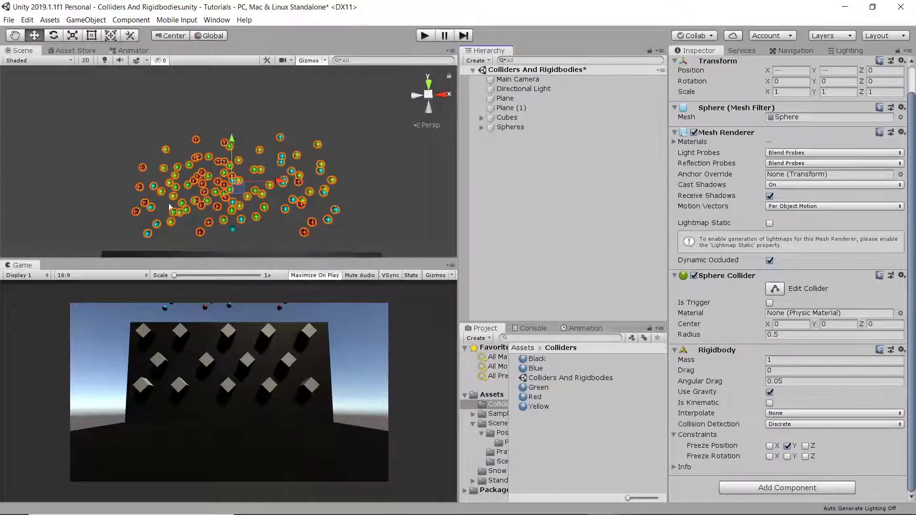
click(334, 206)
right_click(536, 199)
click(579, 296)
scroll(272, 157, down, 8)
drag(230, 121, 230, 202)
right_drag(251, 180, 252, 191)
click(794, 98)
text(0)
key(Tab)
text(0)
key(Tab)
text(0)
Step: Add a Box Collider and a Rigidbody to the empty GameObject
double_click(511, 137)
right_drag(352, 195, 361, 230)
click(791, 142)
text(collider)
key(Return)
right_drag(310, 205, 405, 229)
click(829, 216)
text(rigi)
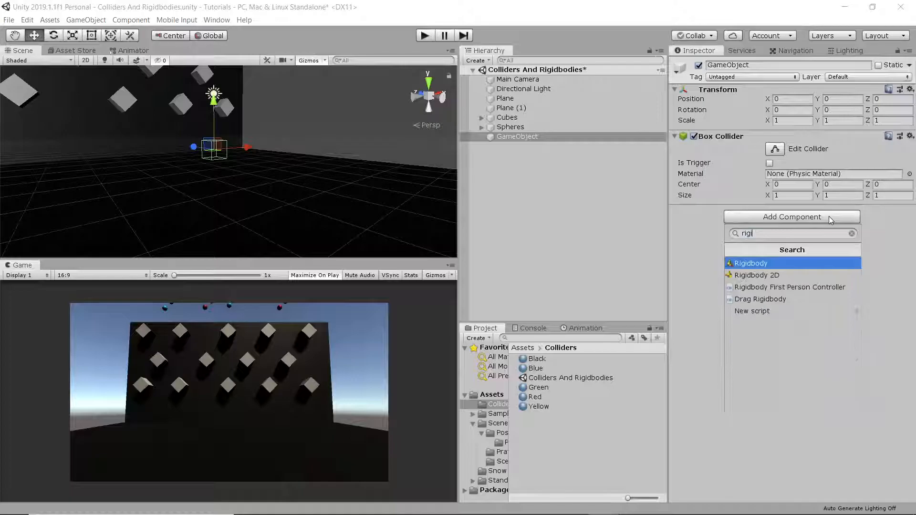
key(Return)
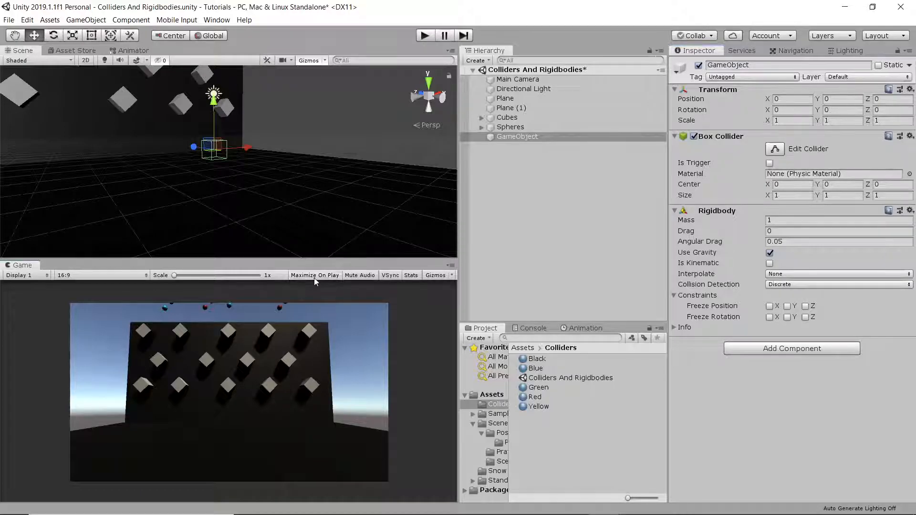
Step: Run the scene, lift and repeatedly rotate the empty GameObject to test its physics, and stop the scene
click(425, 36)
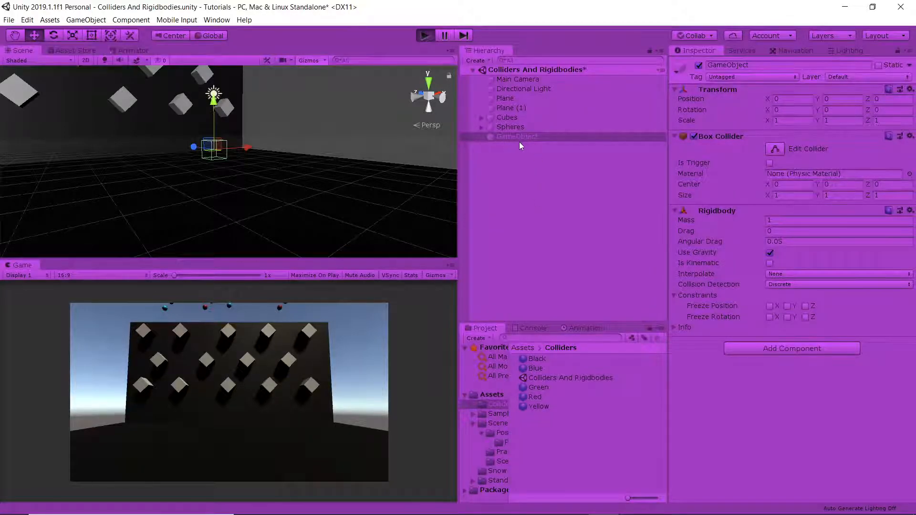
drag(215, 142, 214, 85)
key(e)
drag(191, 148, 220, 76)
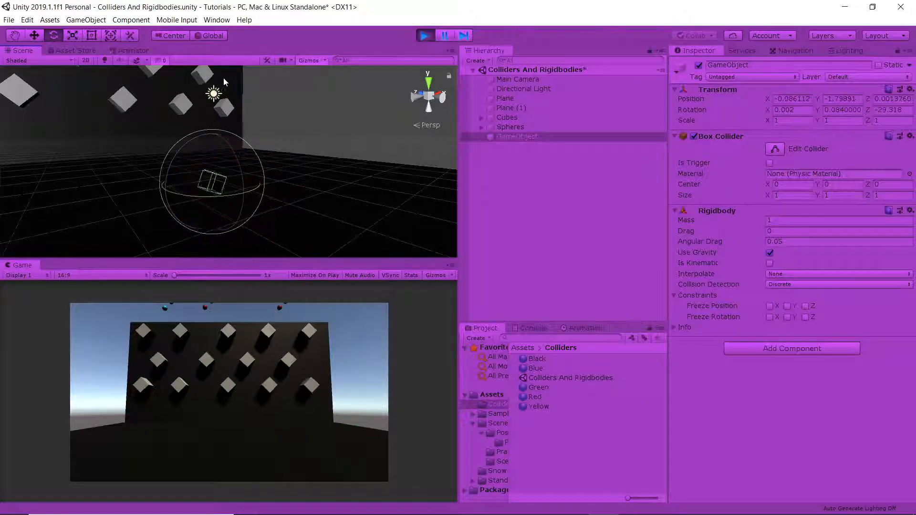
drag(167, 159, 267, 93)
drag(155, 168, 324, 65)
drag(164, 161, 277, 107)
drag(157, 169, 125, 282)
click(424, 35)
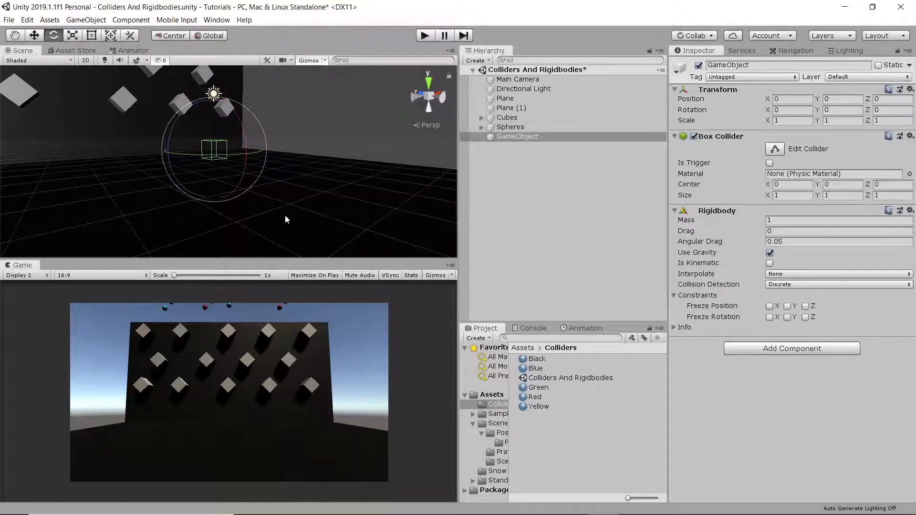
Step: Select Cube through Cube (13) inside the Cubes group and enable Is Trigger on their Box Colliders
click(526, 118)
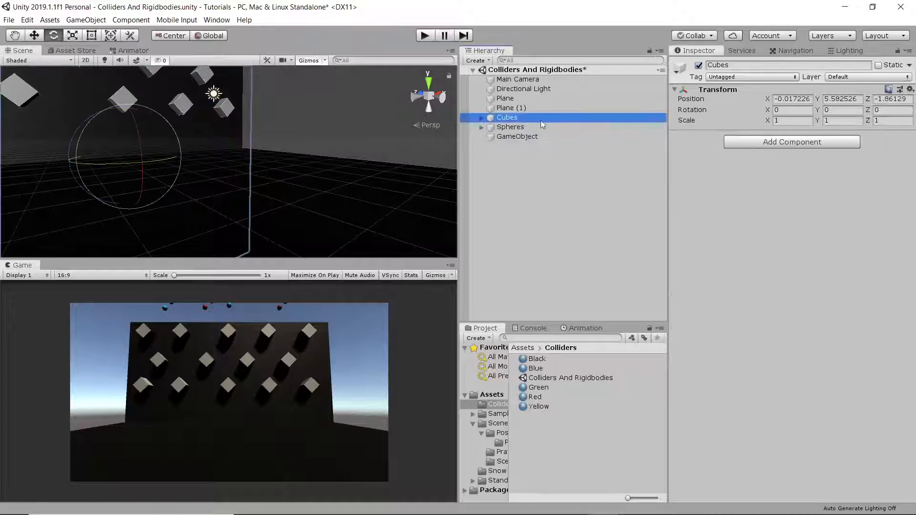
click(481, 117)
click(513, 127)
shift+click(534, 260)
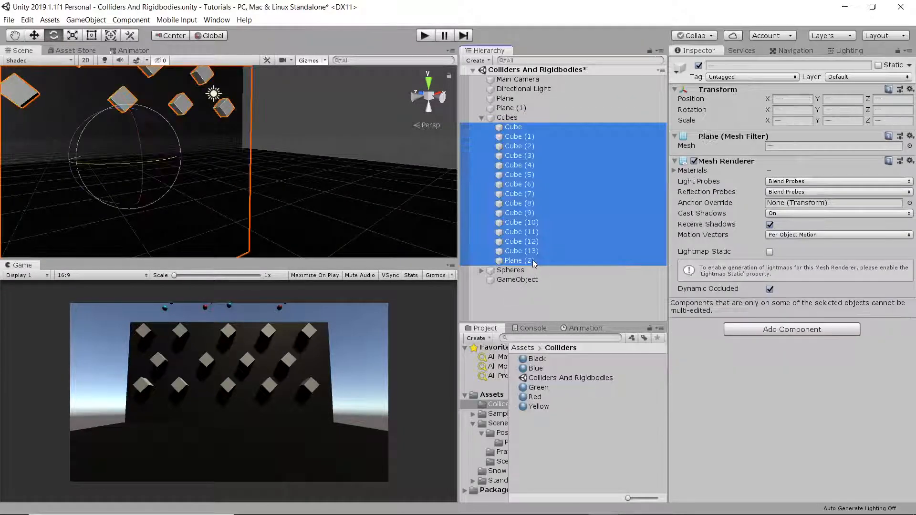
click(533, 260)
click(531, 251)
shift+click(525, 127)
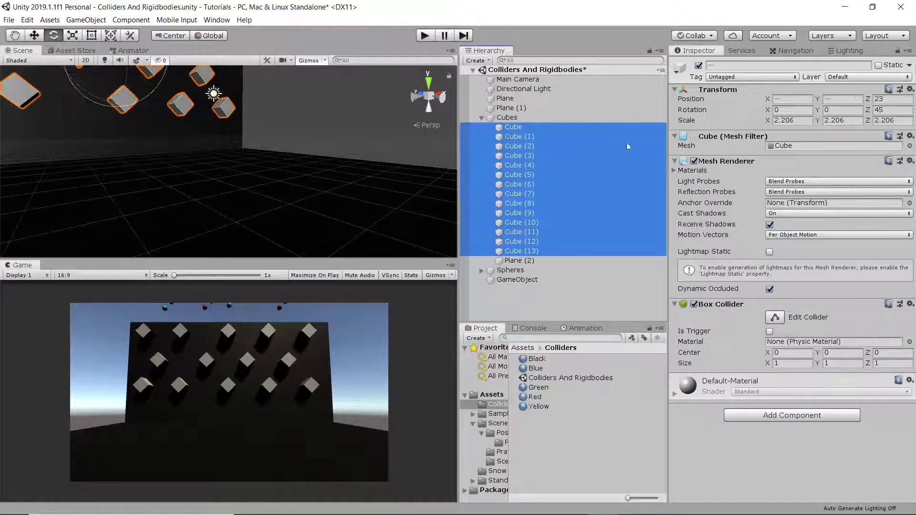
click(769, 331)
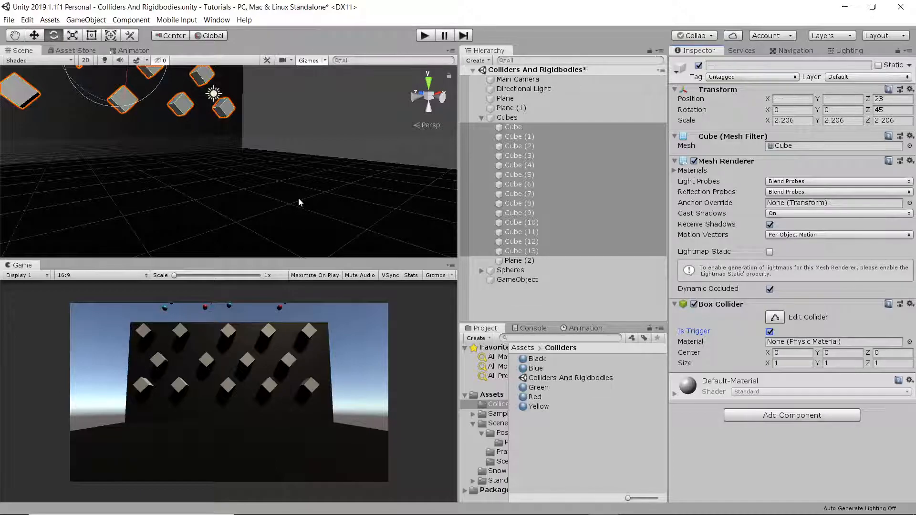
Step: Frame the wall of cubes and the spheres above it, run the scene with the trigger cubes, and stop it
alt+drag(299, 197, 180, 250)
right_drag(180, 249, 144, 181)
right_drag(276, 196, 304, 183)
alt+drag(311, 97, 301, 73)
key(s)
right_drag(301, 73, 329, 117)
scroll(329, 117, up, 3)
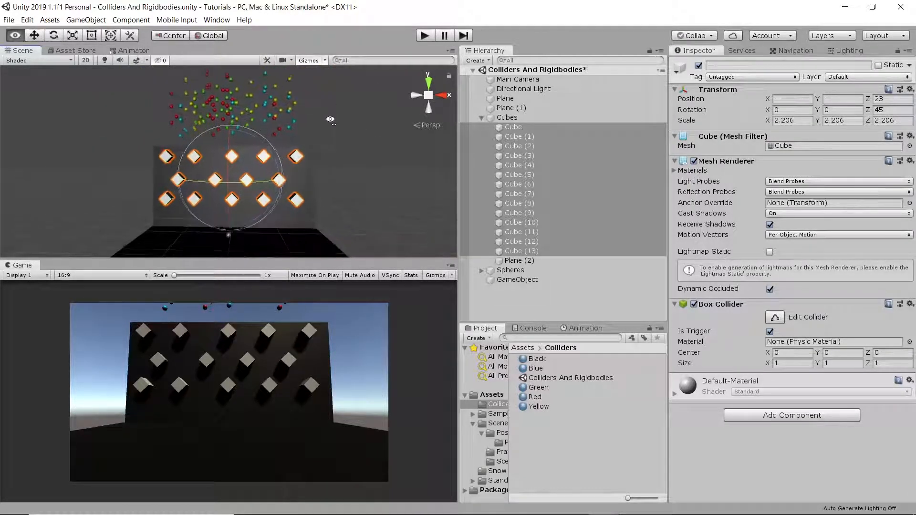
click(418, 39)
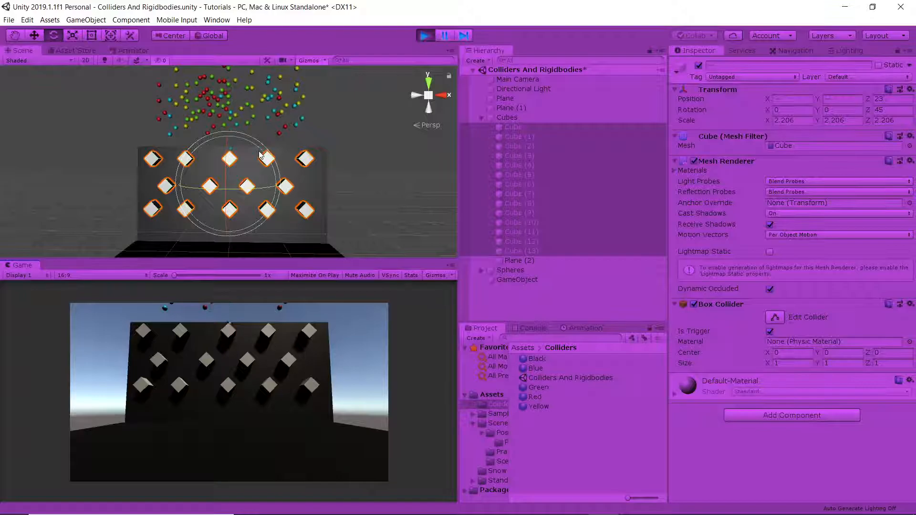
click(425, 34)
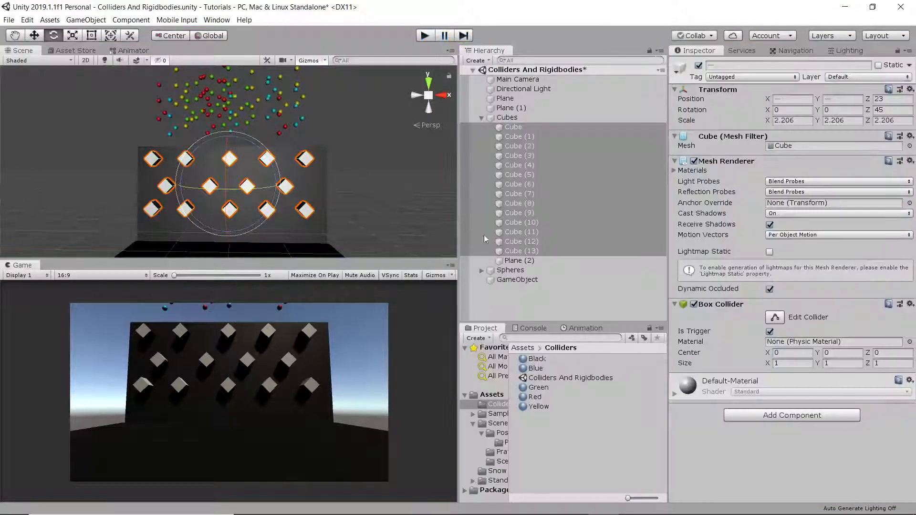
Step: Select Sphere through Sphere (95) and unfreeze their Rigidbody position on the Y axis
click(481, 270)
click(545, 277)
scroll(546, 263, down, 8)
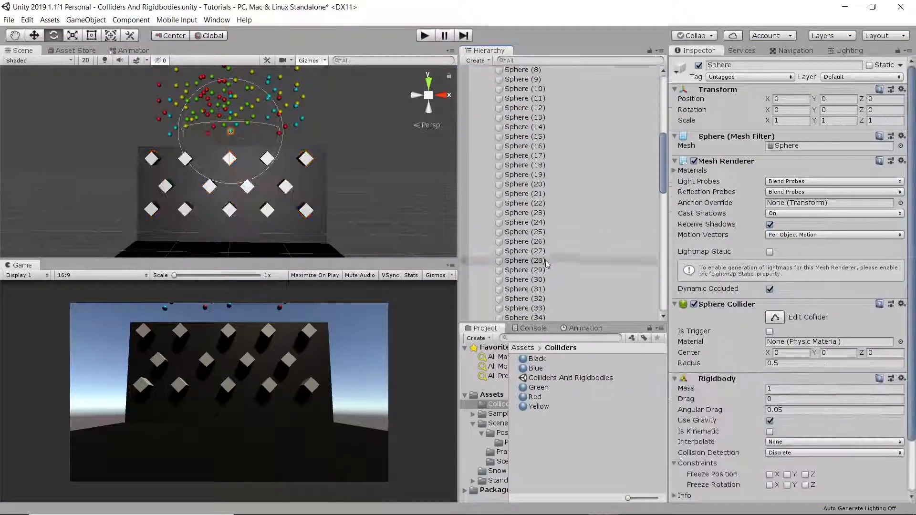
scroll(546, 263, down, 15)
shift+click(525, 307)
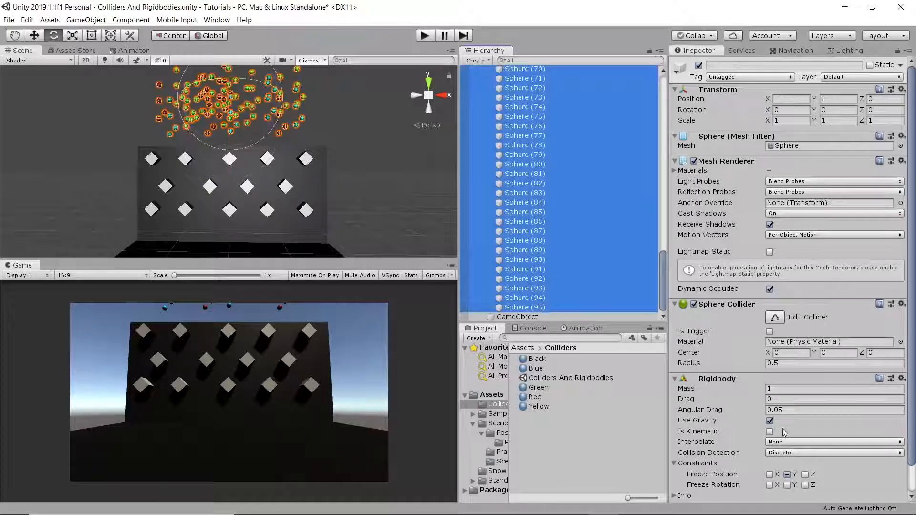
click(787, 474)
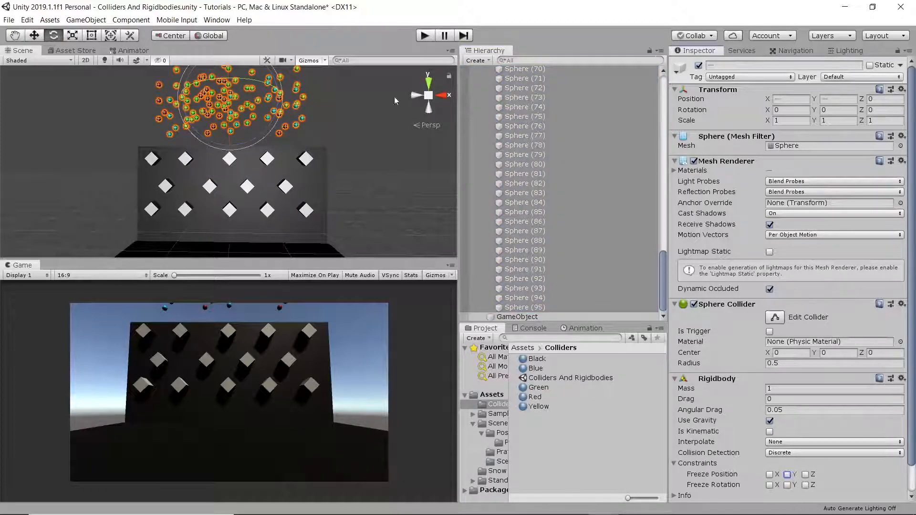
Step: Run the scene to watch the spheres fall past the trigger cubes, stop it, and collapse the Cubes and Spheres groups
click(429, 35)
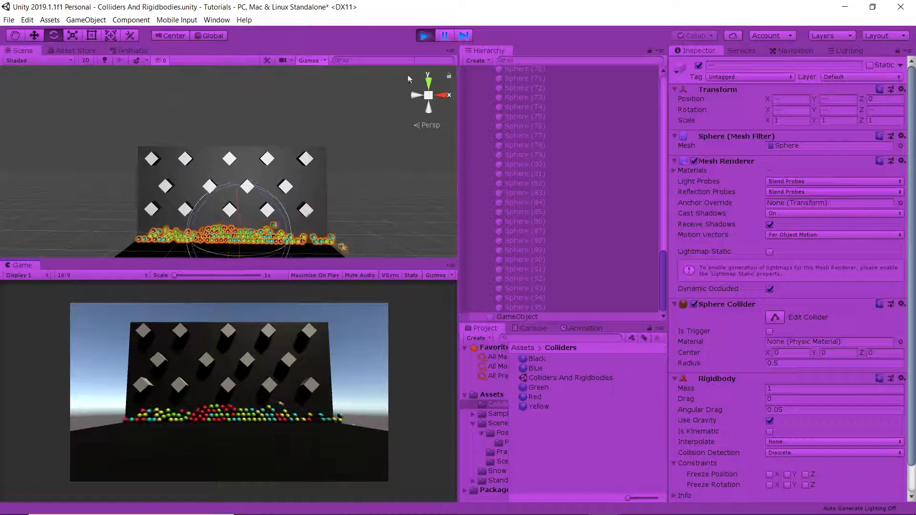
click(430, 33)
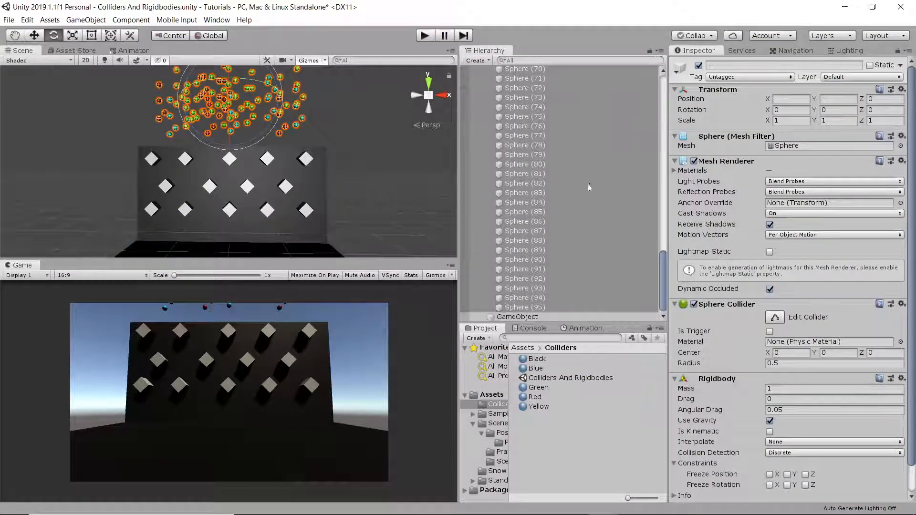
click(589, 185)
scroll(592, 185, up, 20)
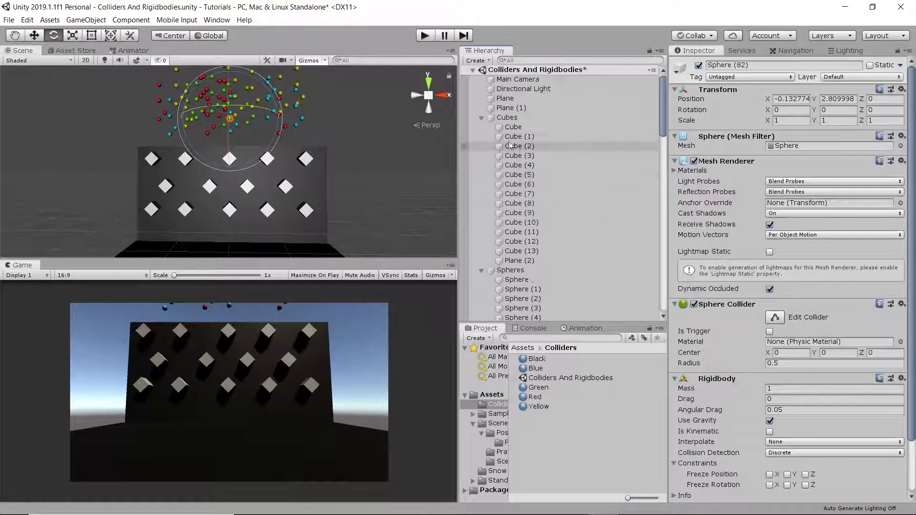
click(482, 117)
click(482, 127)
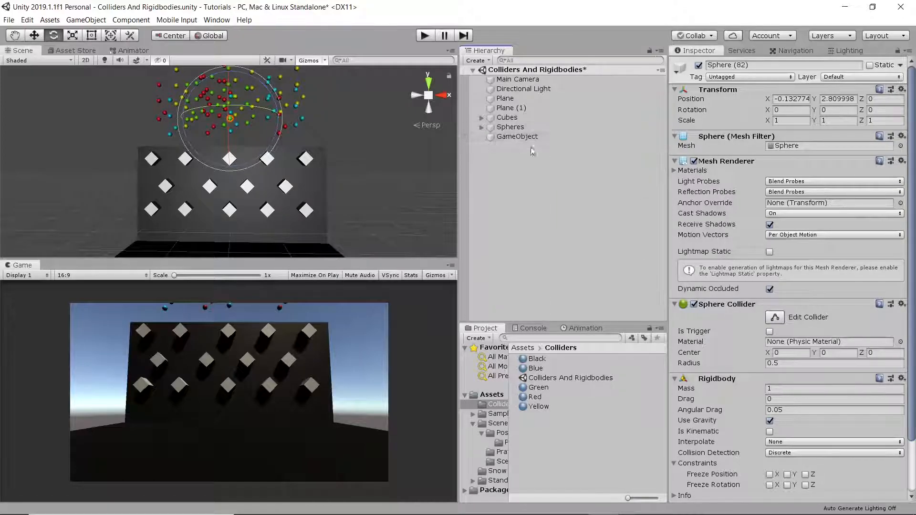